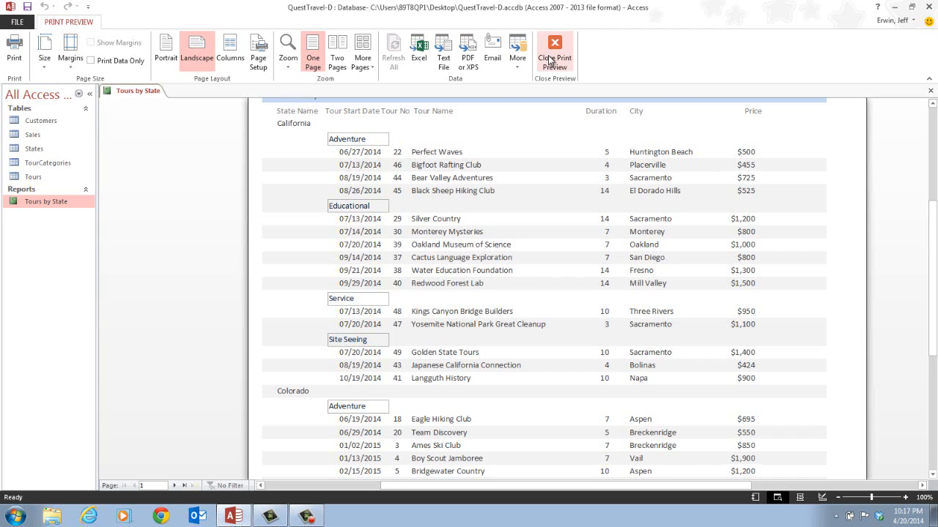
Switch the Tours by State report to Design View and give the StateAbbreviation group a footer section.
{"action": "right_click", "coordinate": [133, 93]}
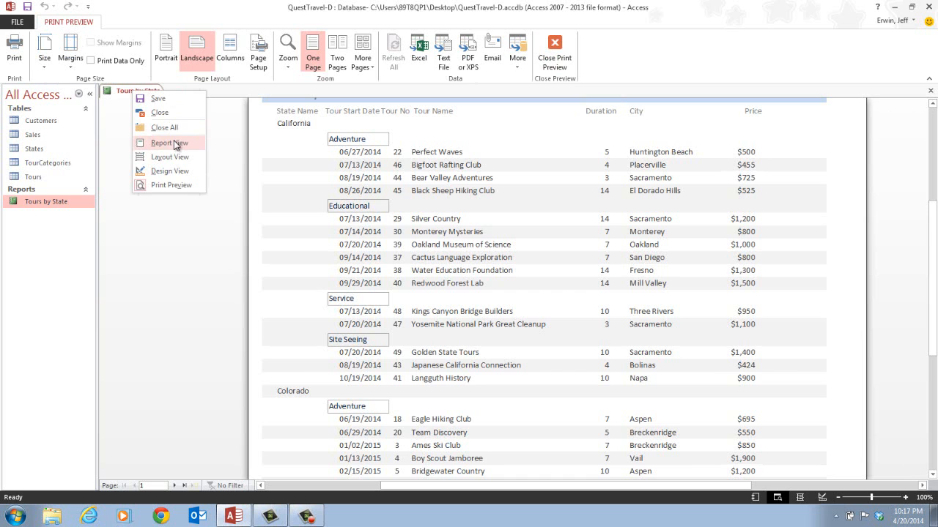
{"action": "left_click", "coordinate": [176, 171]}
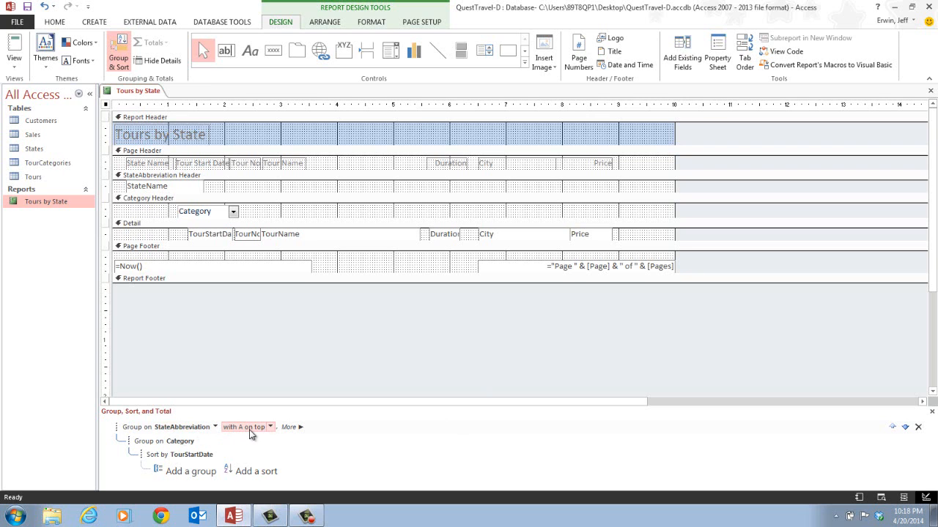
{"action": "left_click", "coordinate": [299, 428]}
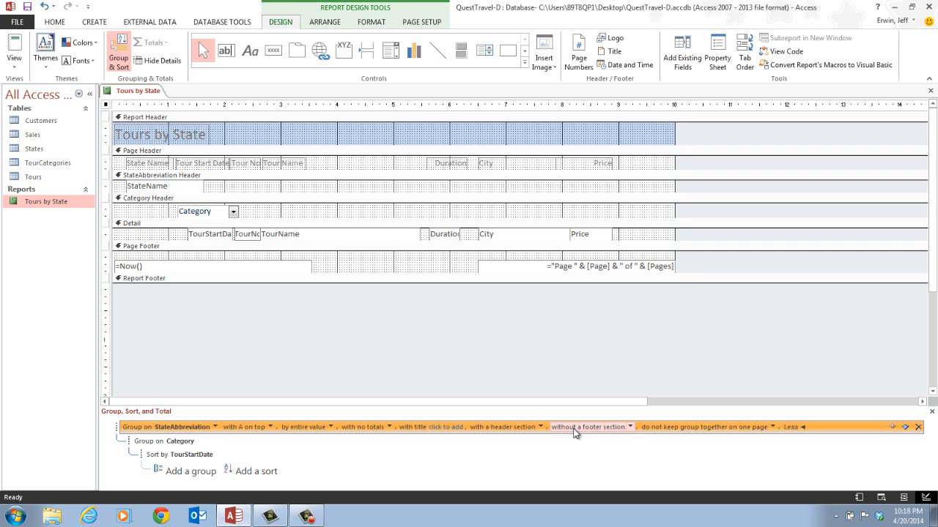
{"action": "left_click", "coordinate": [630, 428]}
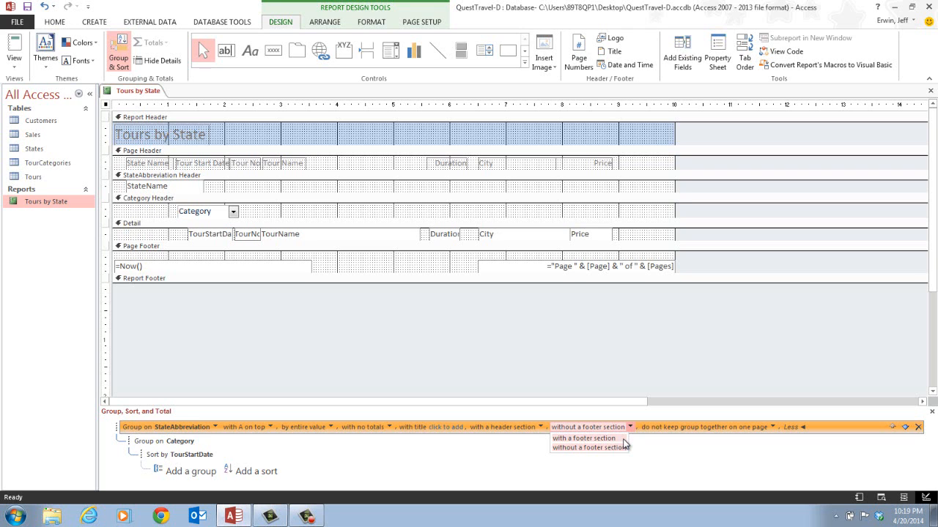
{"action": "left_click", "coordinate": [623, 439]}
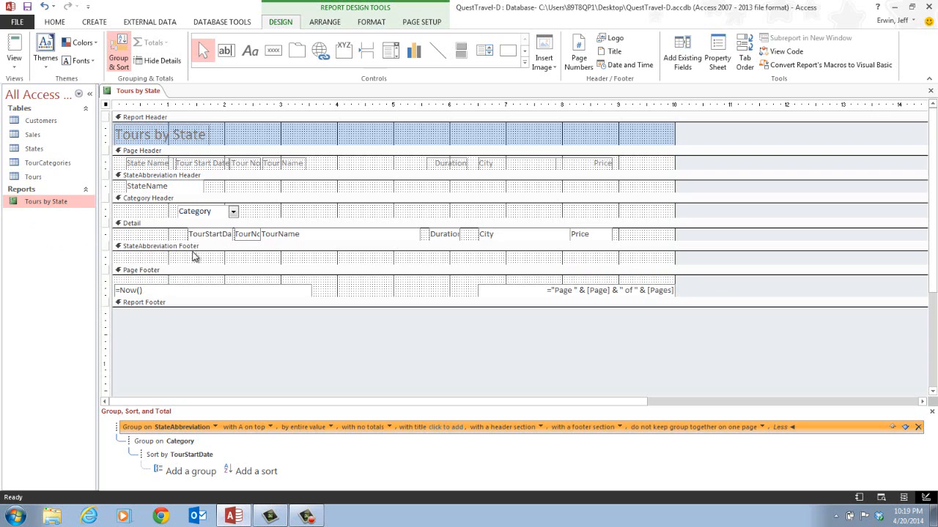
Set the Category group to display with a footer section.
{"action": "left_click", "coordinate": [151, 443]}
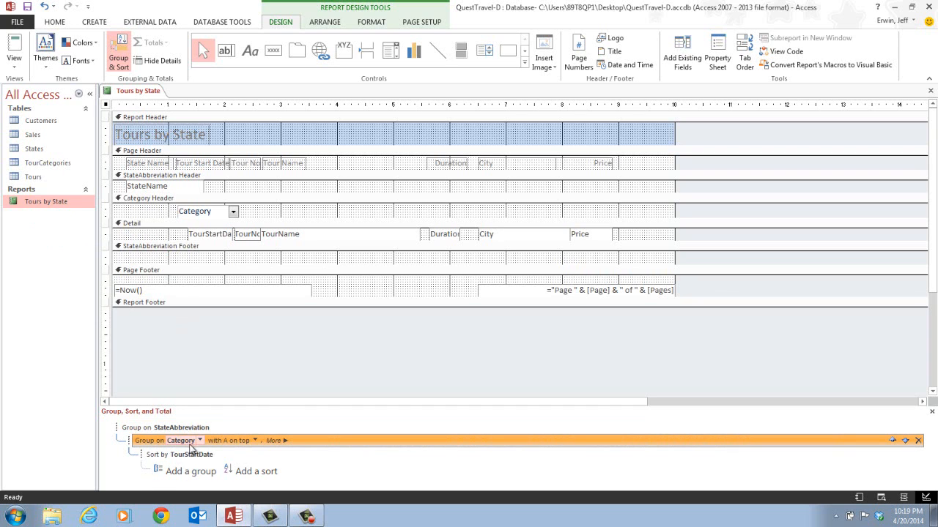
{"action": "left_click", "coordinate": [283, 441]}
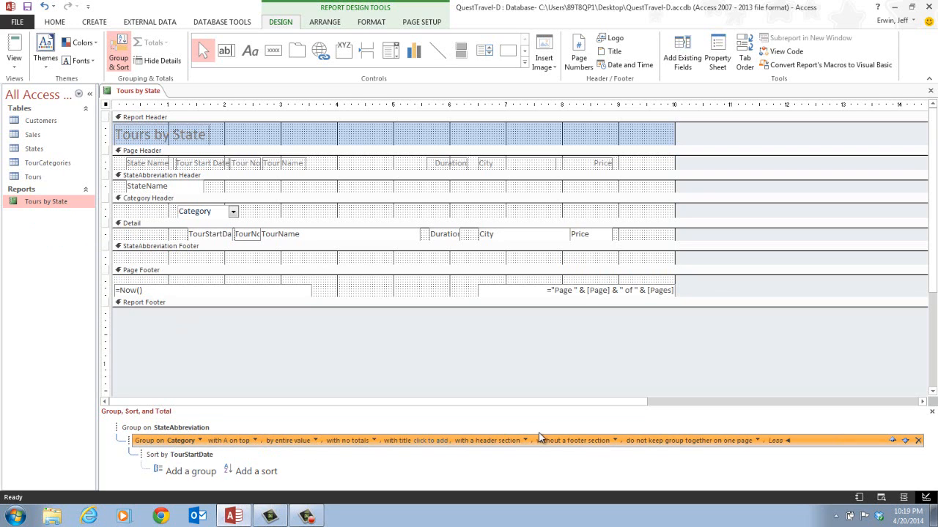
{"action": "left_click", "coordinate": [616, 441]}
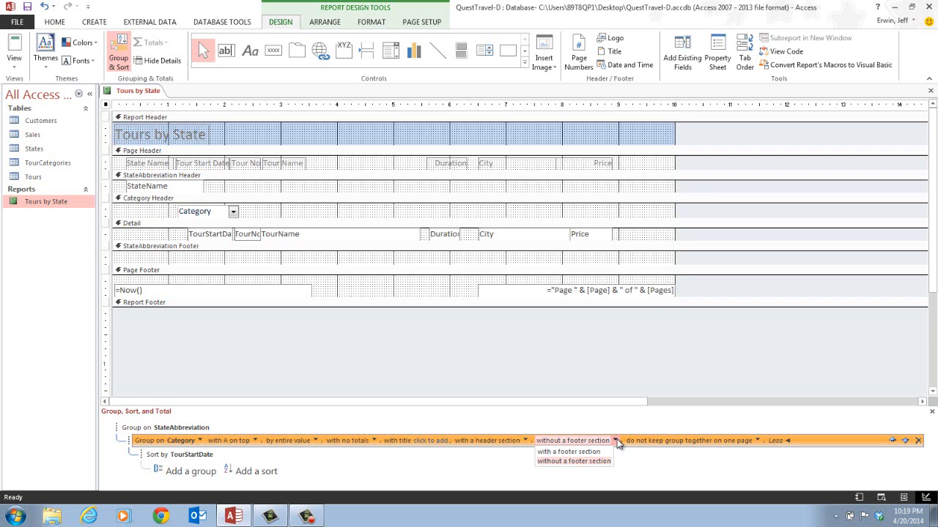
{"action": "left_click", "coordinate": [599, 452]}
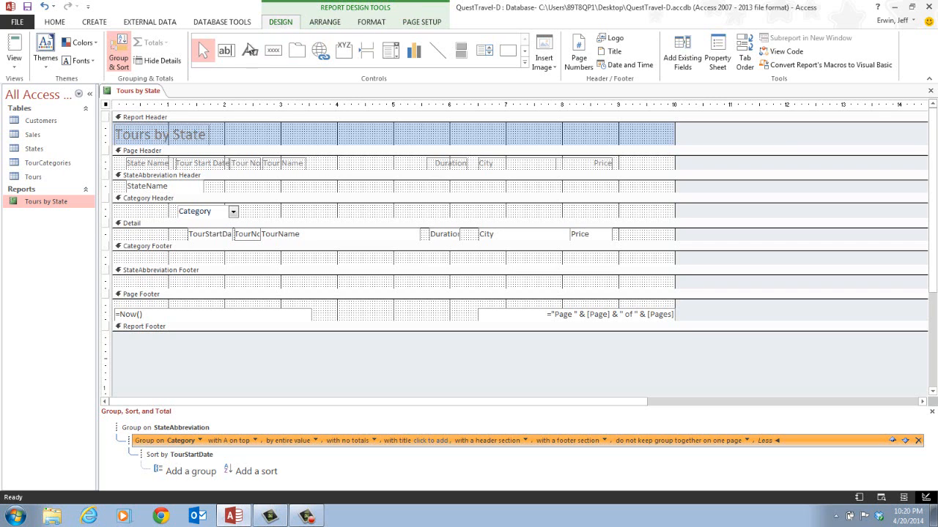
Add a text box to the Category Footer beneath the Duration field and caption its label "Total Days:".
{"action": "left_click", "coordinate": [227, 51]}
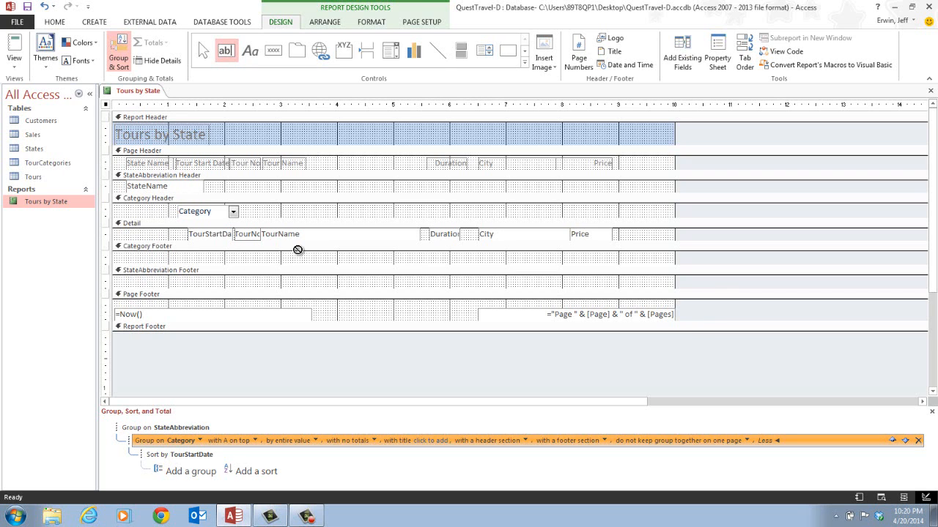
{"action": "left_click", "coordinate": [432, 255]}
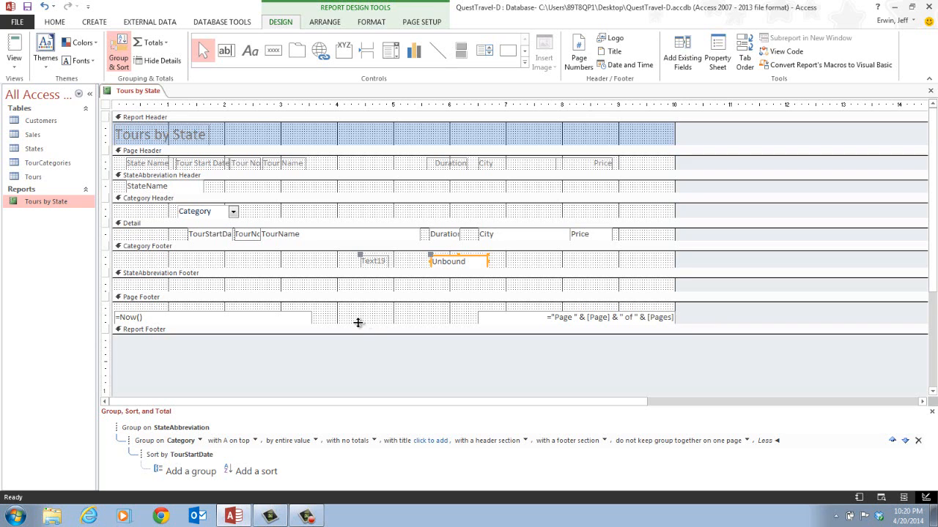
{"action": "left_click", "coordinate": [376, 261]}
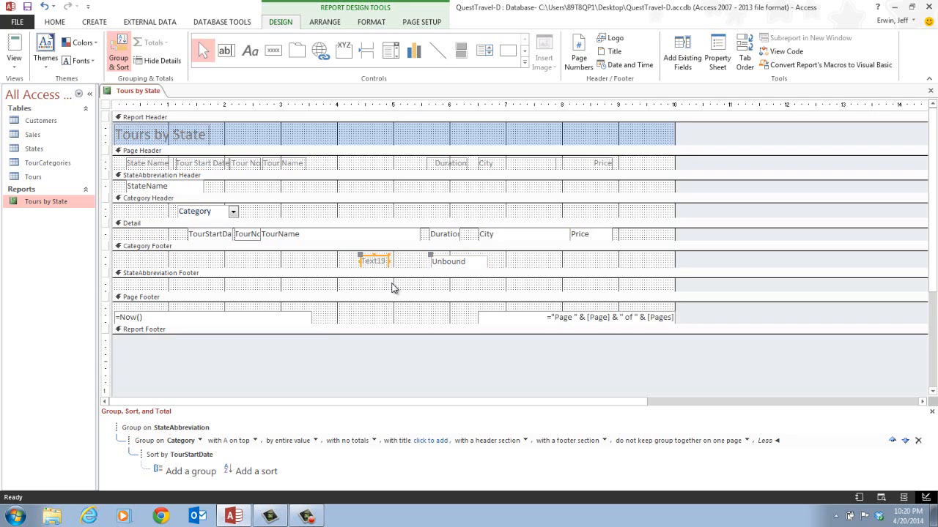
{"action": "double_click", "coordinate": [376, 261]}
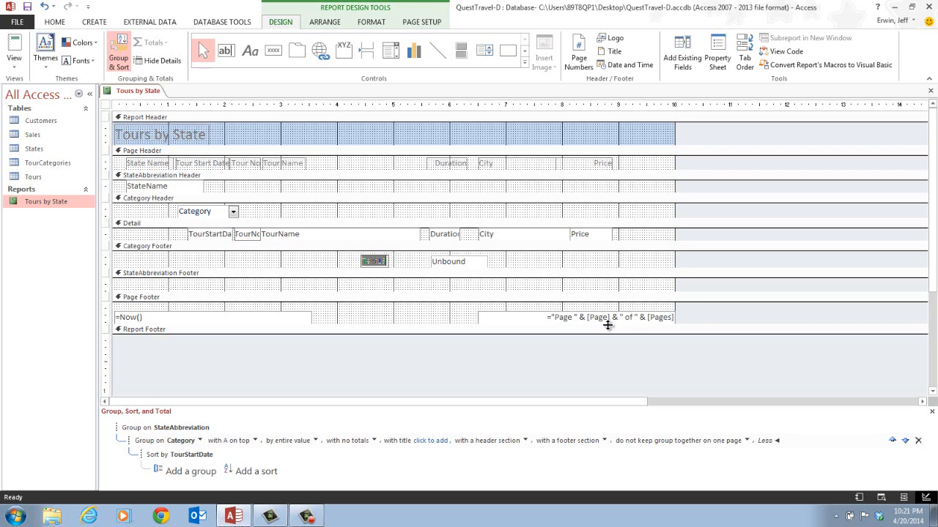
{"action": "type", "text": "Total Days:"}
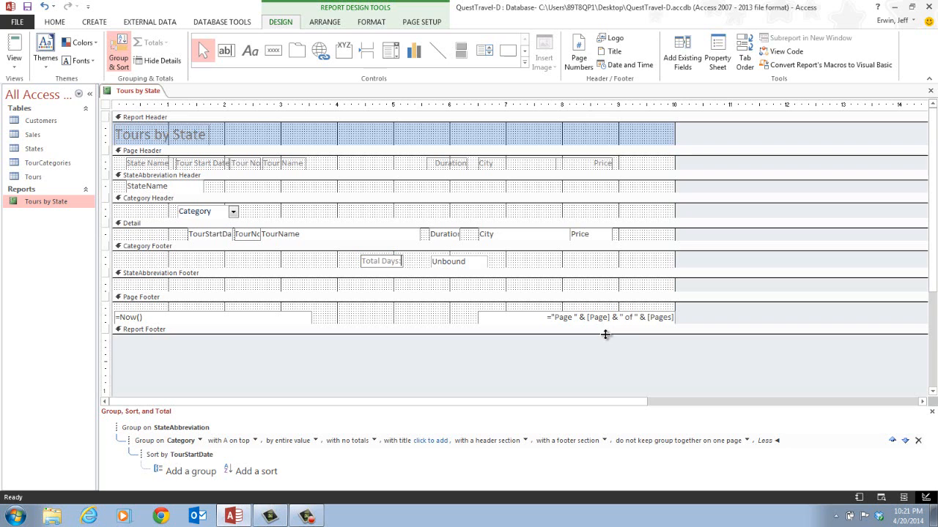
Enter =Sum([Duration]) in the unbound Category Footer text box and widen the box to fit the whole expression.
{"action": "left_click", "coordinate": [464, 262]}
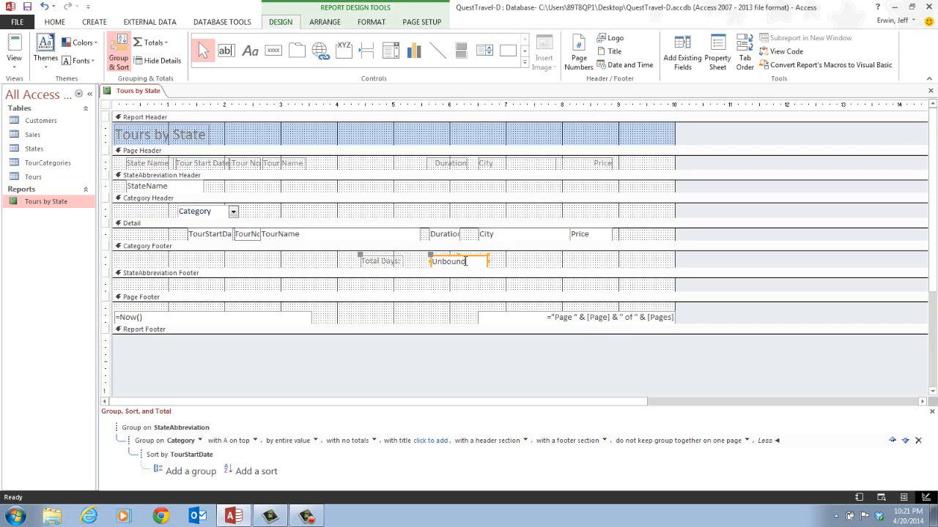
{"action": "left_click", "coordinate": [464, 262]}
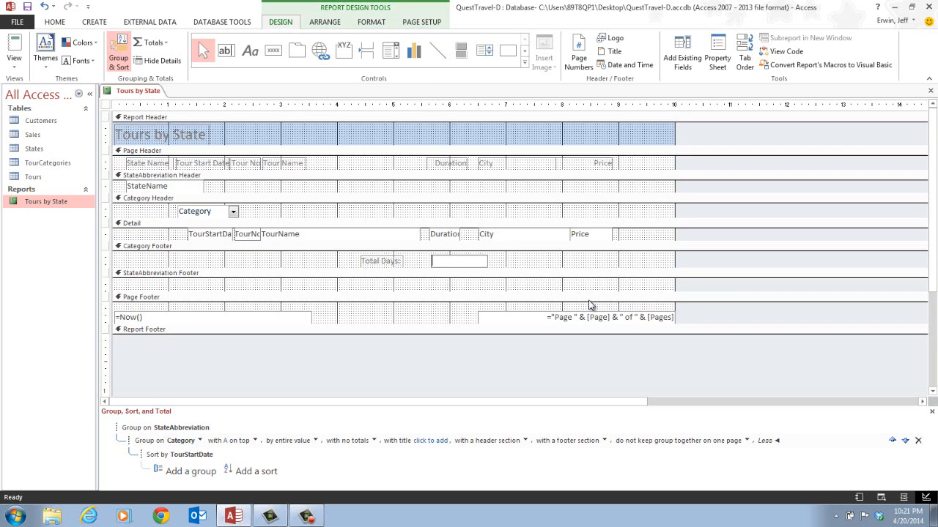
{"action": "type", "text": "=SUM"}
{"action": "key", "text": "BackSpace"}
{"action": "key", "text": "BackSpace"}
{"action": "key", "text": "BackSpace"}
{"action": "type", "text": "Sum"}
{"action": "type", "text": "(["}
{"action": "type", "text": "Duration])"}
{"action": "key", "text": "Return"}
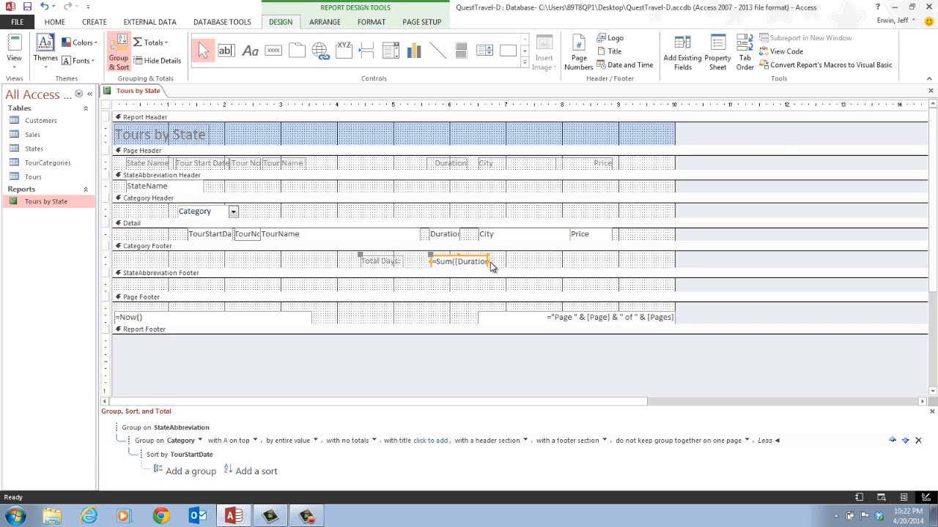
{"action": "left_click_drag", "start_coordinate": [488, 262], "coordinate": [498, 263]}
Copy the =Sum([Duration]) text box with its label from the Category Footer into the StateAbbreviation Footer.
{"action": "right_click", "coordinate": [449, 263]}
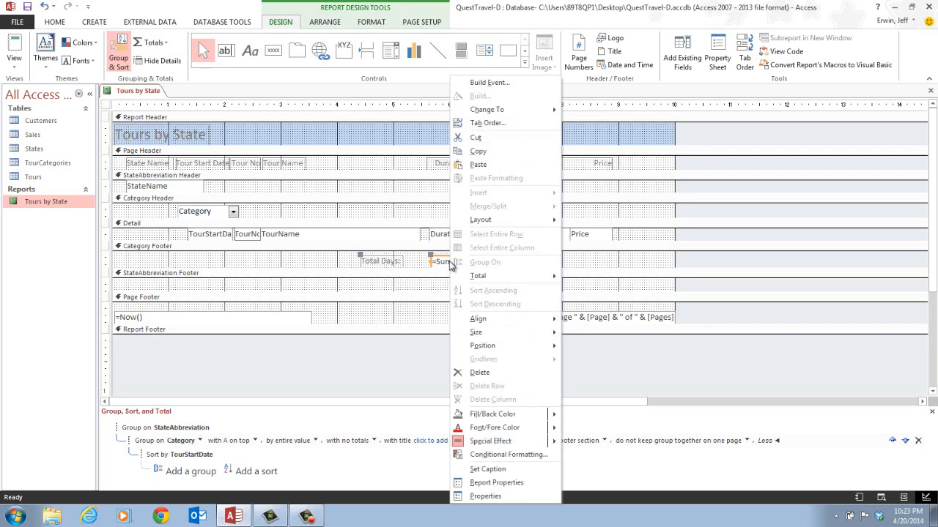
{"action": "left_click", "coordinate": [497, 150]}
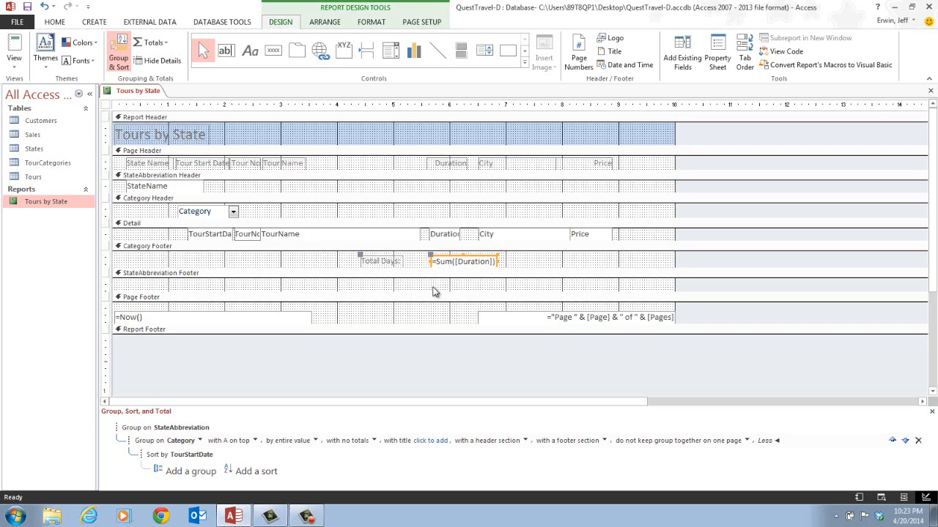
{"action": "right_click", "coordinate": [320, 287]}
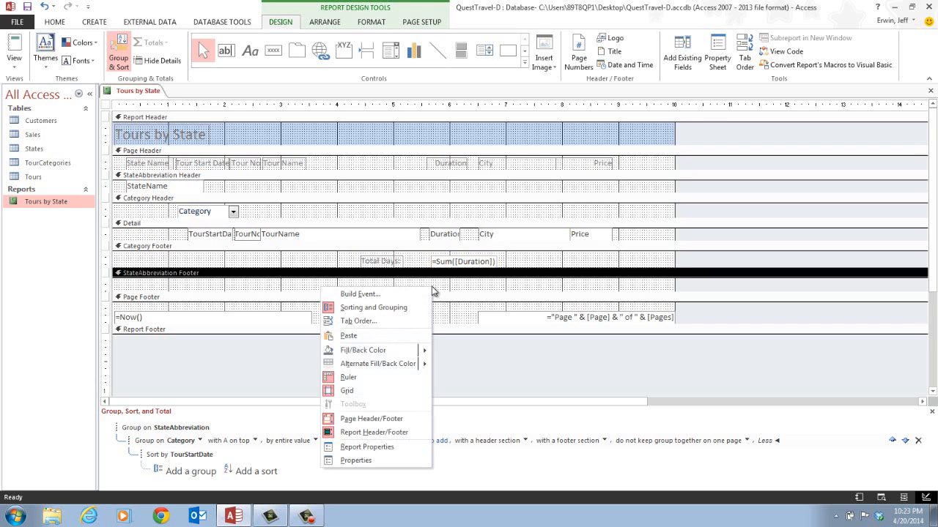
{"action": "left_click", "coordinate": [397, 337]}
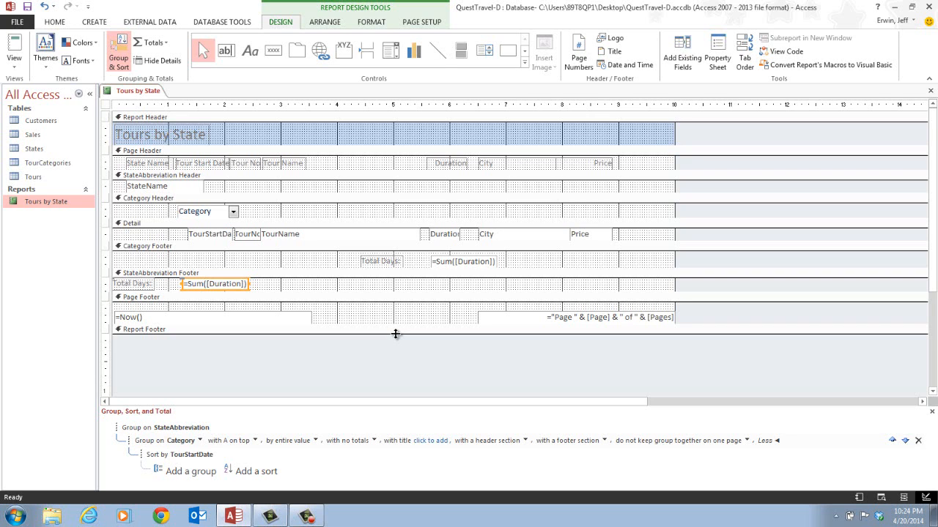
Move the pasted Total Days controls in the StateAbbreviation Footer rightward until they line up with those in the Category Footer.
{"action": "key", "text": "Right"}
{"action": "key", "text": "Right"}
{"action": "key", "text": "Right"}
{"action": "key", "text": "Right"}
{"action": "key", "text": "Right"}
{"action": "key", "text": "Right"}
{"action": "key", "text": "Right"}
{"action": "key", "text": "Right"}
{"action": "key", "text": "Right"}
{"action": "key", "text": "Right"}
{"action": "key", "text": "Right"}
{"action": "key", "text": "Right"}
{"action": "key", "text": "Right"}
{"action": "key", "text": "Right"}
{"action": "key", "text": "Right"}
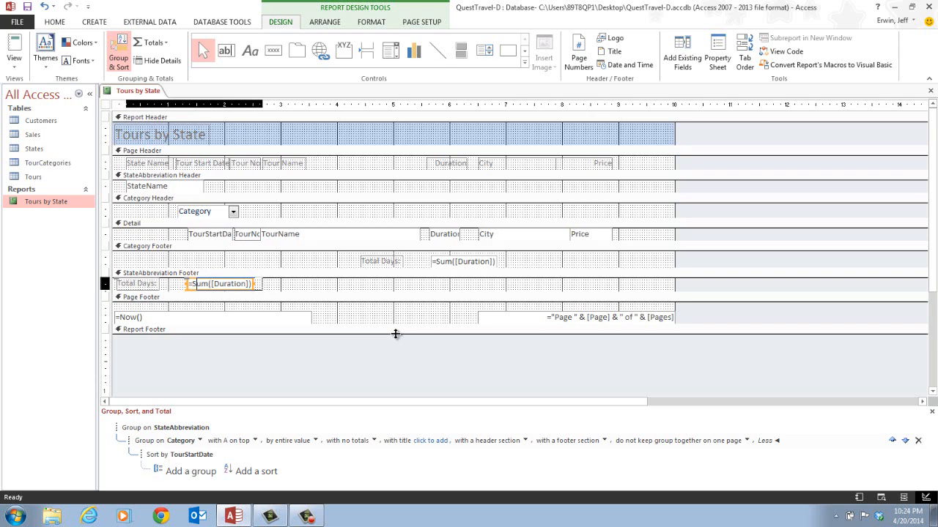
{"action": "key", "text": "Right"}
{"action": "key", "text": "Right"}
{"action": "key", "text": "Right"}
{"action": "key", "text": "Right"}
{"action": "key", "text": "Right"}
{"action": "key", "text": "Right"}
{"action": "key", "text": "Right"}
{"action": "key", "text": "Right"}
{"action": "key", "text": "Right"}
{"action": "key", "text": "Right"}
{"action": "key", "text": "Right"}
{"action": "key", "text": "Right"}
{"action": "key", "text": "Right"}
{"action": "key", "text": "Right"}
{"action": "key", "text": "Right"}
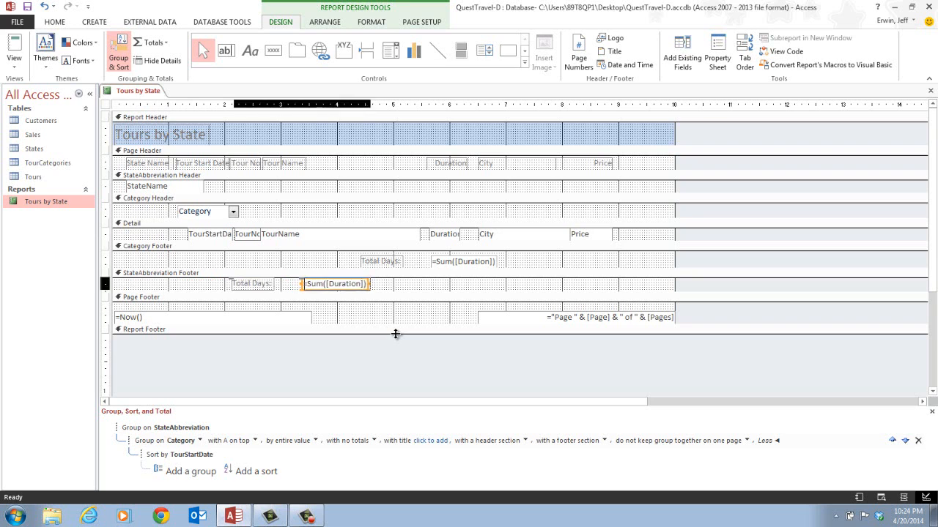
{"action": "key", "text": "Right"}
{"action": "key", "text": "Right"}
{"action": "key", "text": "Right"}
{"action": "key", "text": "Right"}
{"action": "key", "text": "Right"}
{"action": "key", "text": "Right"}
{"action": "key", "text": "Right"}
{"action": "key", "text": "Right"}
{"action": "key", "text": "Right"}
{"action": "key", "text": "Right"}
{"action": "key", "text": "Right"}
{"action": "key", "text": "Right"}
{"action": "key", "text": "Right"}
{"action": "key", "text": "Right"}
{"action": "key", "text": "Right"}
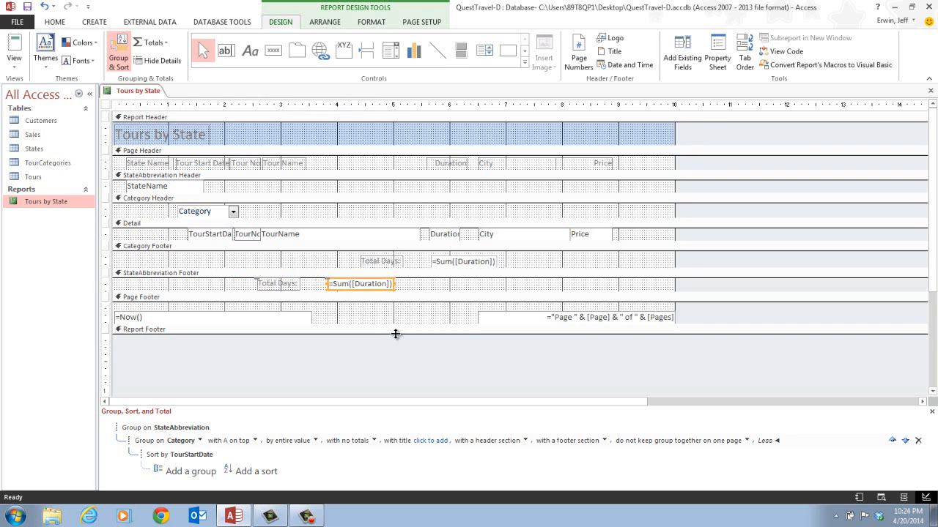
{"action": "key", "text": "Right"}
{"action": "key", "text": "Right"}
{"action": "key", "text": "Right"}
{"action": "key", "text": "Right"}
{"action": "key", "text": "Right"}
{"action": "key", "text": "Right"}
{"action": "key", "text": "Right"}
{"action": "key", "text": "Right"}
{"action": "key", "text": "Right"}
{"action": "key", "text": "Right"}
{"action": "key", "text": "Right"}
{"action": "key", "text": "Right"}
{"action": "key", "text": "Right"}
{"action": "key", "text": "Right"}
{"action": "key", "text": "Right"}
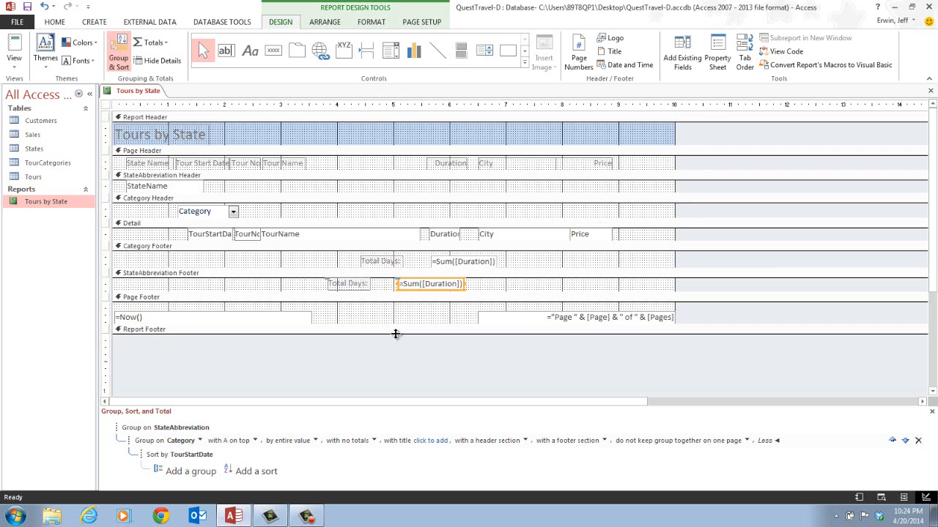
{"action": "key", "text": "Right"}
{"action": "key", "text": "Right"}
{"action": "key", "text": "Right"}
{"action": "key", "text": "Right"}
{"action": "key", "text": "Right"}
{"action": "key", "text": "Right"}
{"action": "key", "text": "Right"}
{"action": "key", "text": "Right"}
{"action": "key", "text": "Right"}
{"action": "key", "text": "Right"}
{"action": "key", "text": "Right"}
{"action": "key", "text": "Right"}
{"action": "key", "text": "Right"}
{"action": "key", "text": "Right"}
{"action": "key", "text": "Right"}
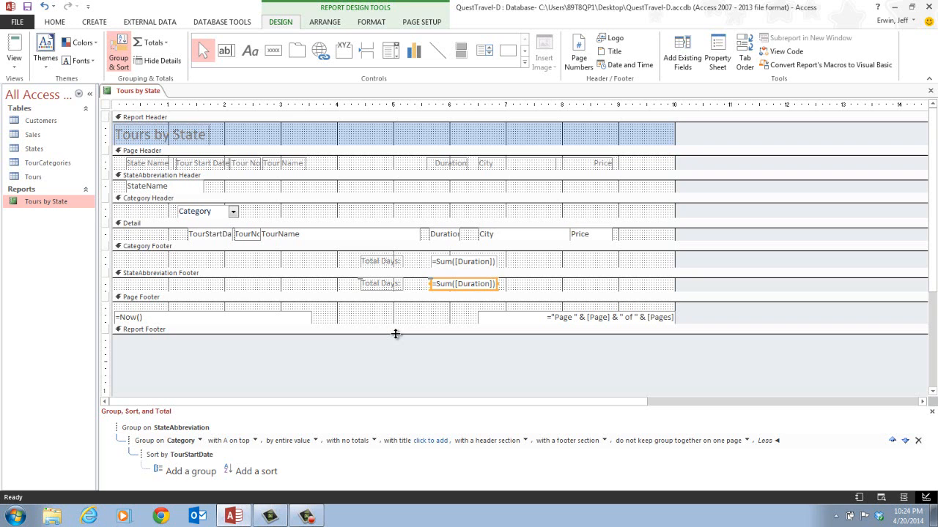
Preview the report for printing, check the category and state Total Days on the last two pages, and return to Design View.
{"action": "right_click", "coordinate": [144, 92]}
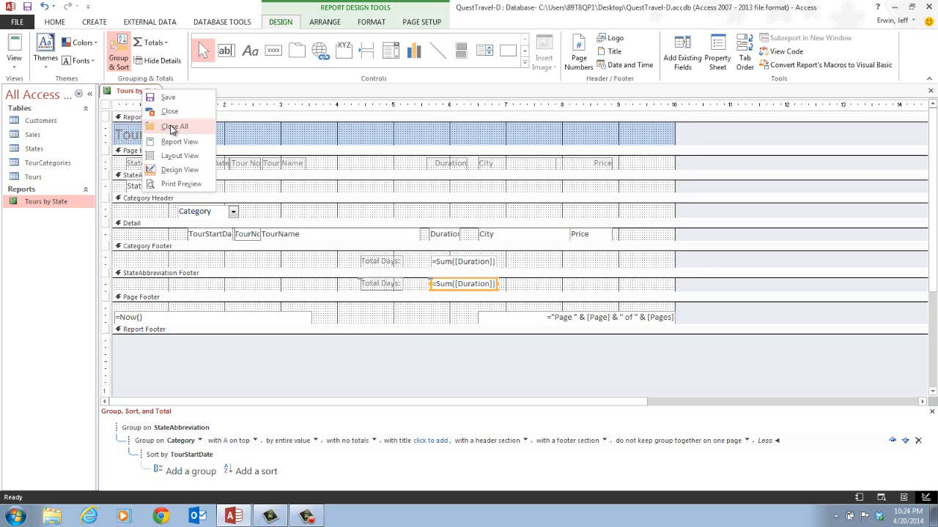
{"action": "left_click", "coordinate": [196, 184]}
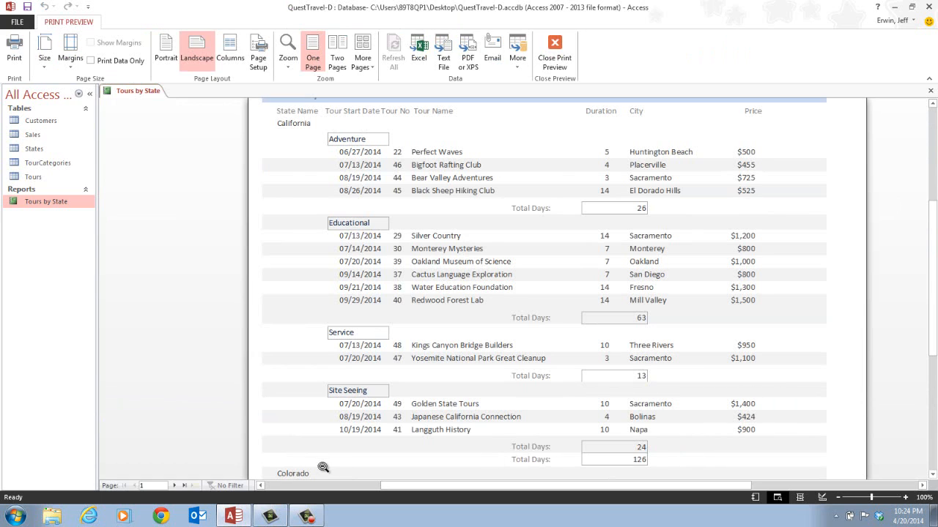
{"action": "left_click", "coordinate": [185, 487]}
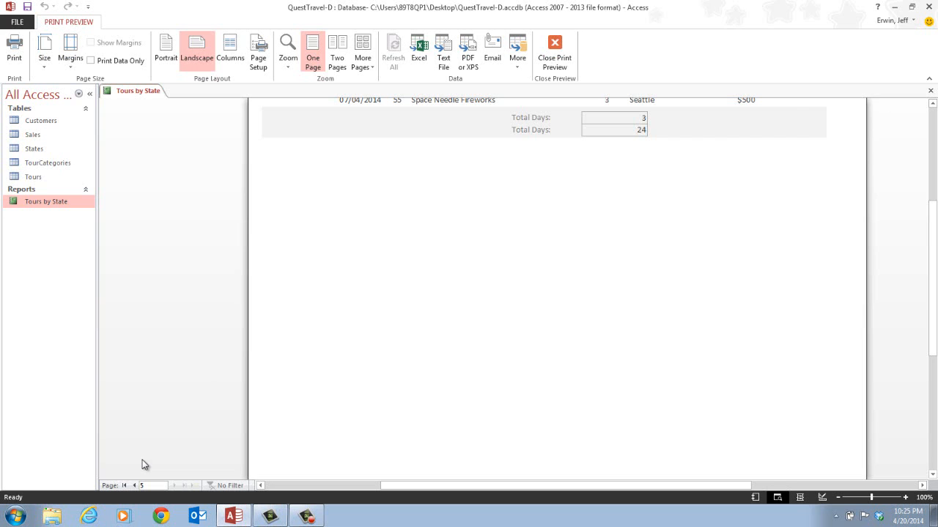
{"action": "left_click", "coordinate": [509, 293]}
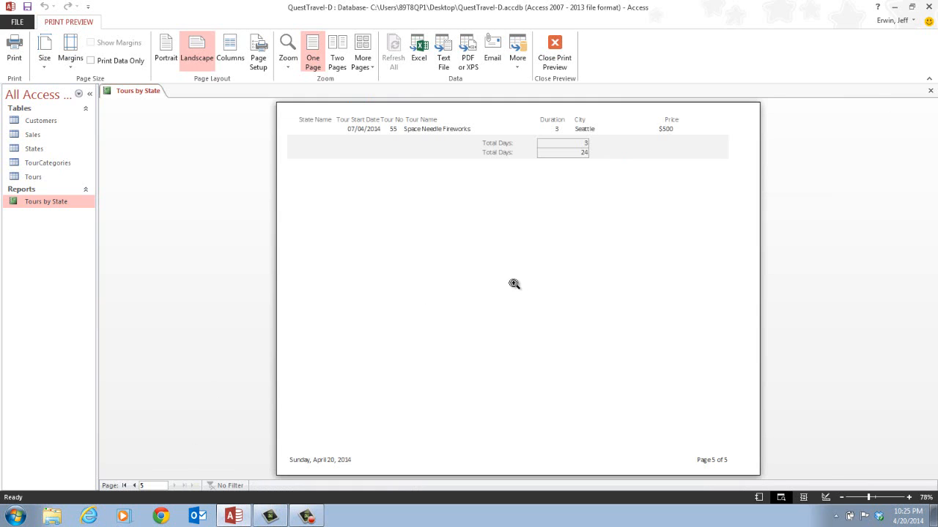
{"action": "left_click", "coordinate": [134, 486]}
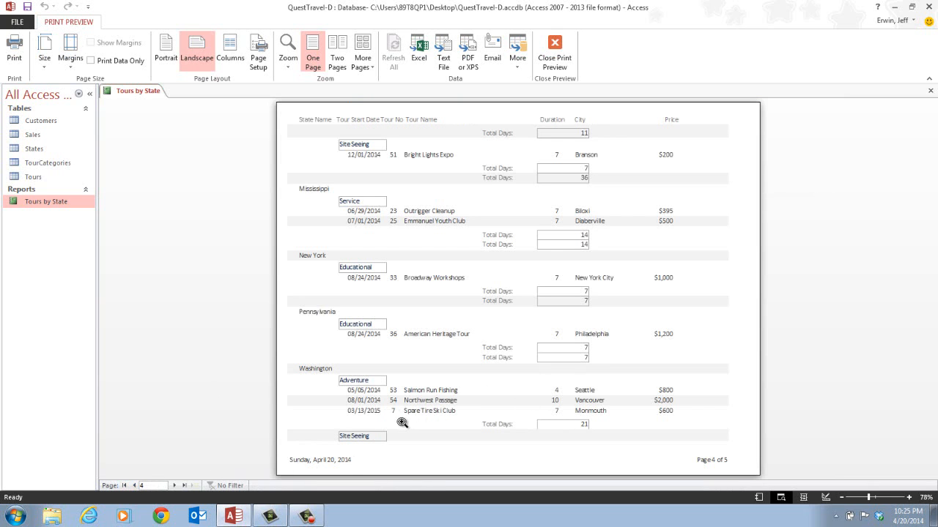
{"action": "left_click", "coordinate": [174, 485]}
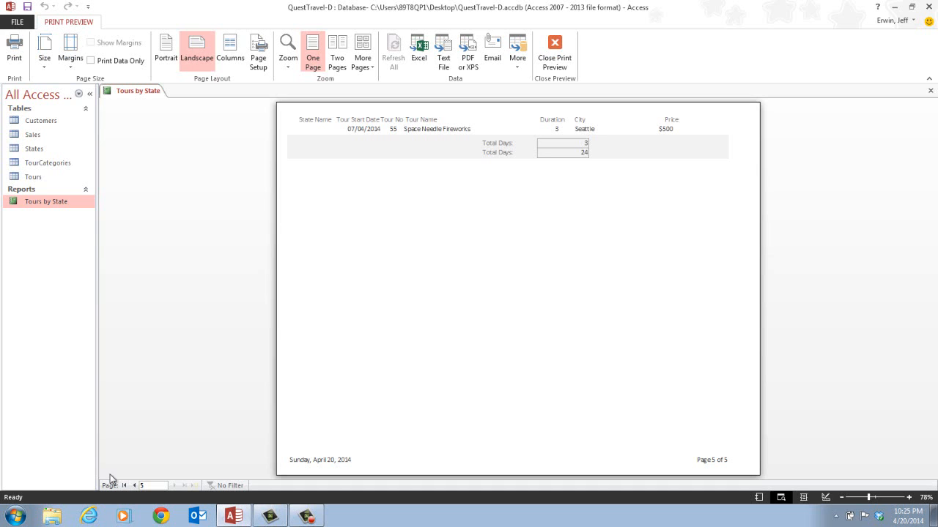
{"action": "left_click", "coordinate": [134, 485]}
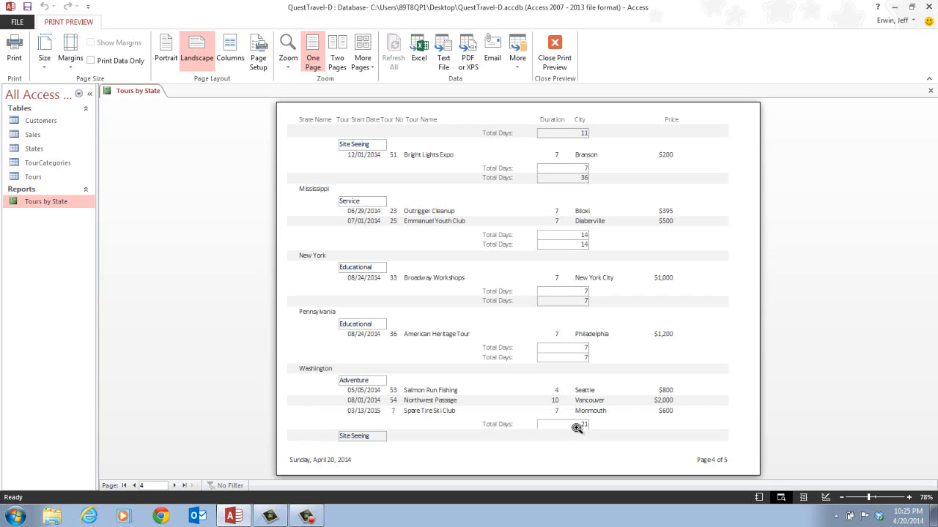
{"action": "left_click", "coordinate": [174, 486]}
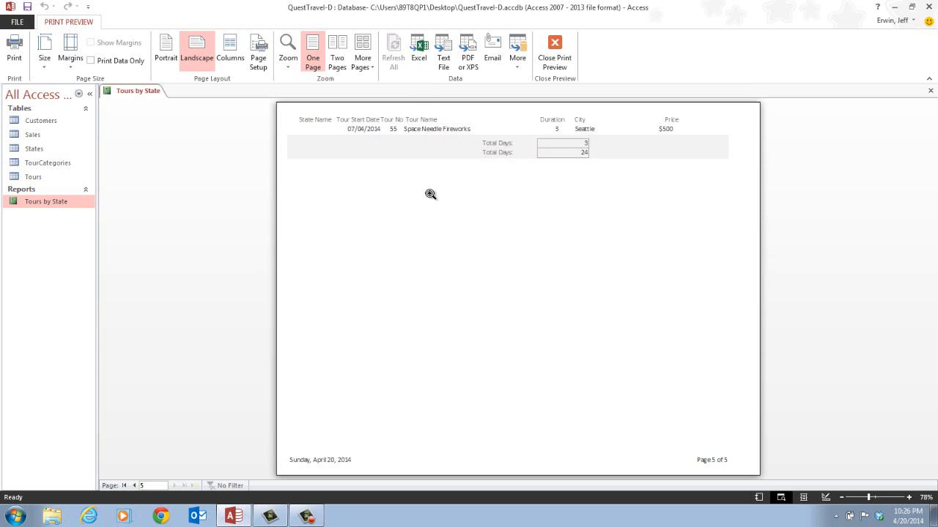
{"action": "left_click", "coordinate": [558, 65]}
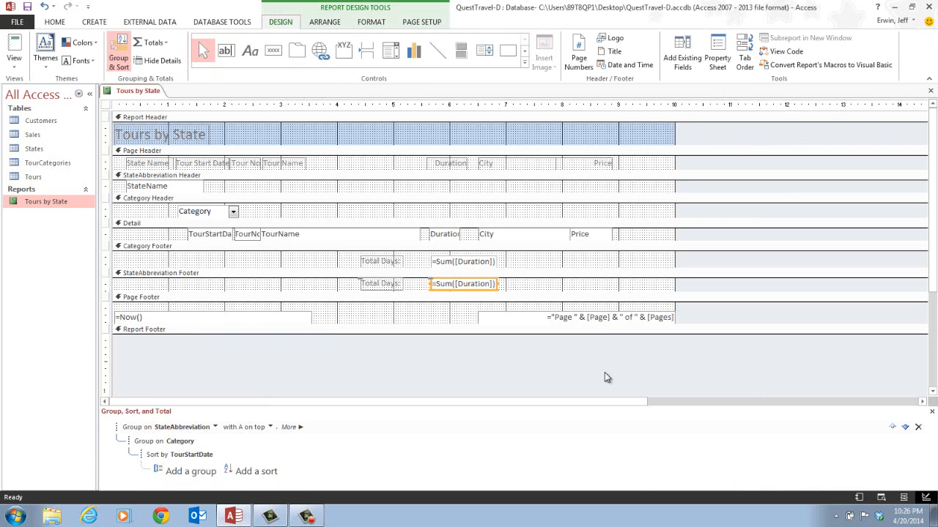
Move the Total Days controls slightly up within the Category Footer and trim the height of that section to tighten its spacing.
{"action": "left_click", "coordinate": [504, 248]}
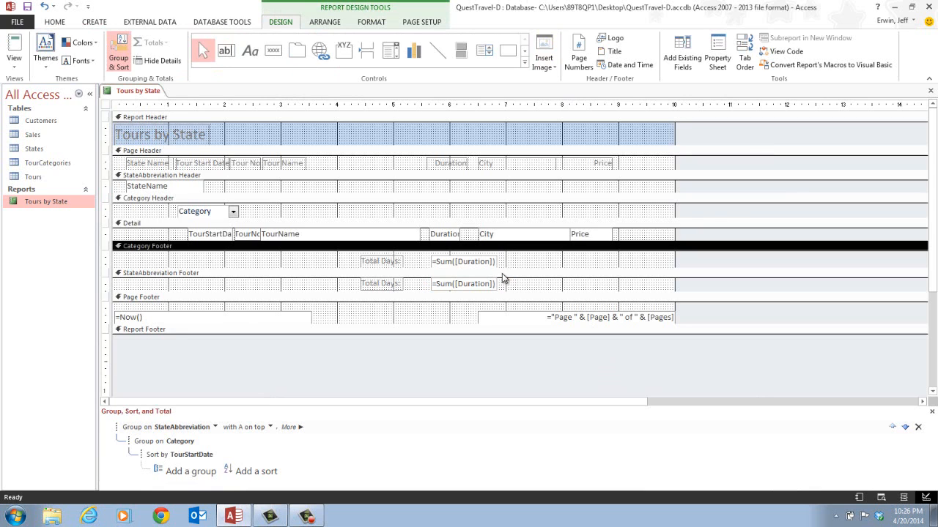
{"action": "left_click_drag", "start_coordinate": [506, 269], "coordinate": [506, 268]}
{"action": "left_click_drag", "start_coordinate": [508, 242], "coordinate": [473, 249]}
{"action": "left_click", "coordinate": [469, 262]}
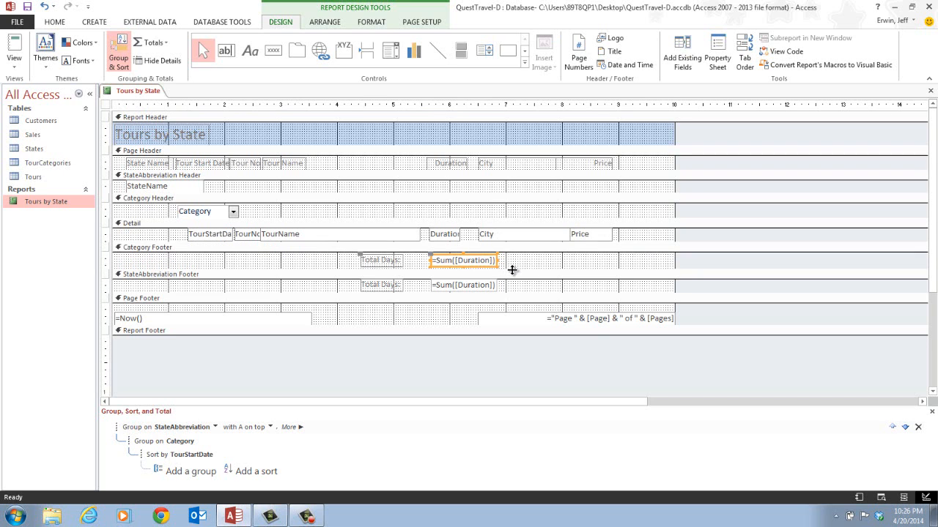
{"action": "left_click_drag", "start_coordinate": [512, 270], "coordinate": [511, 267]}
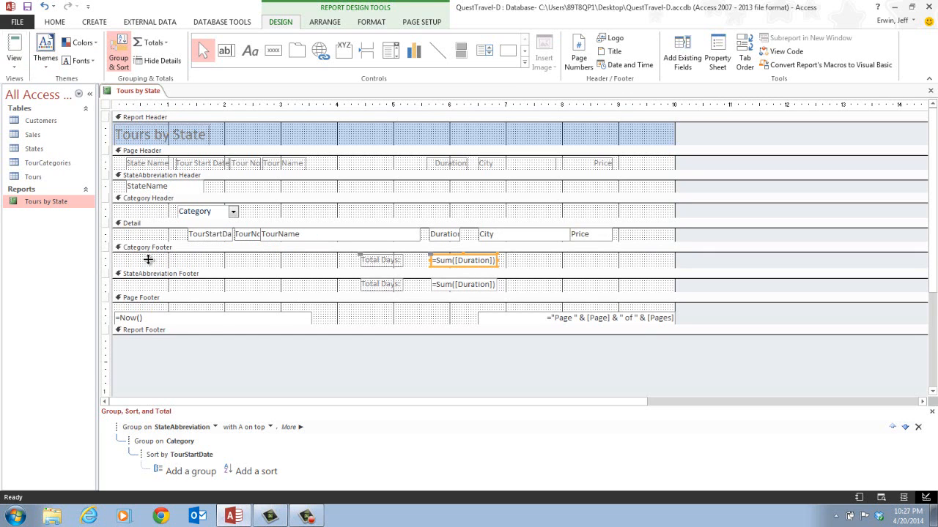
View the report in Report View, switch to Print Preview, and check the category and state Total Days on the first and last pages.
{"action": "left_click", "coordinate": [859, 498]}
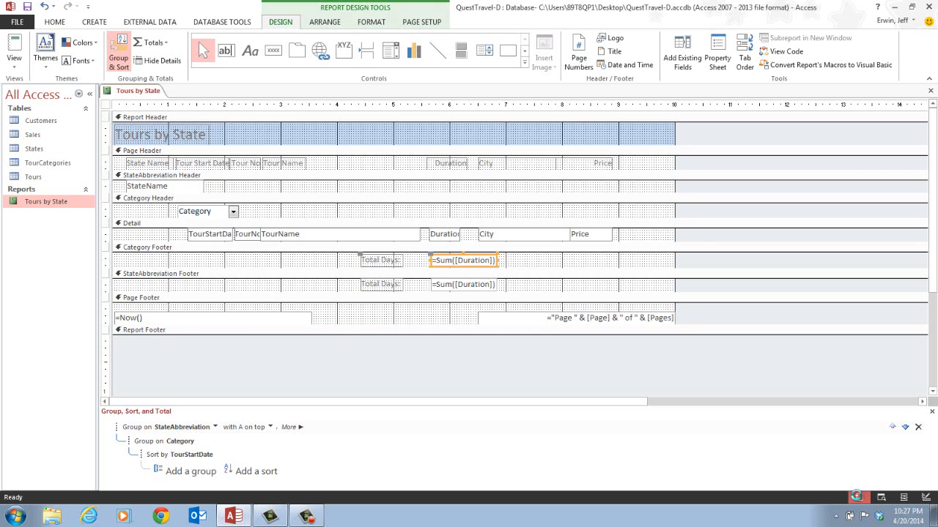
{"action": "right_click", "coordinate": [143, 92]}
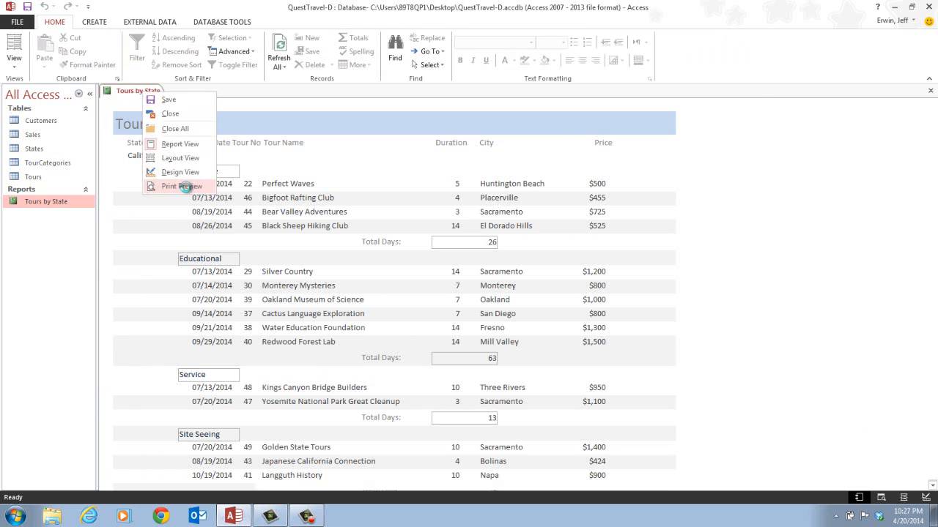
{"action": "left_click", "coordinate": [183, 186]}
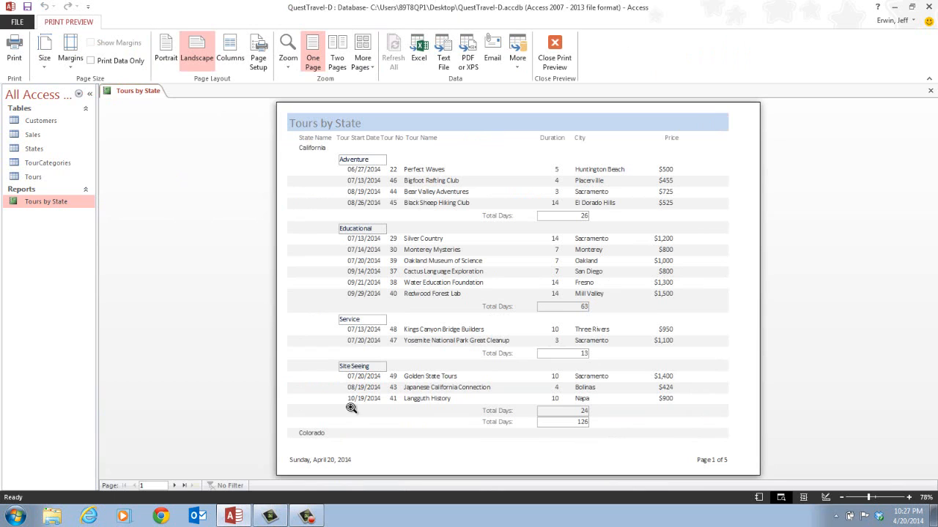
{"action": "left_click", "coordinate": [184, 486]}
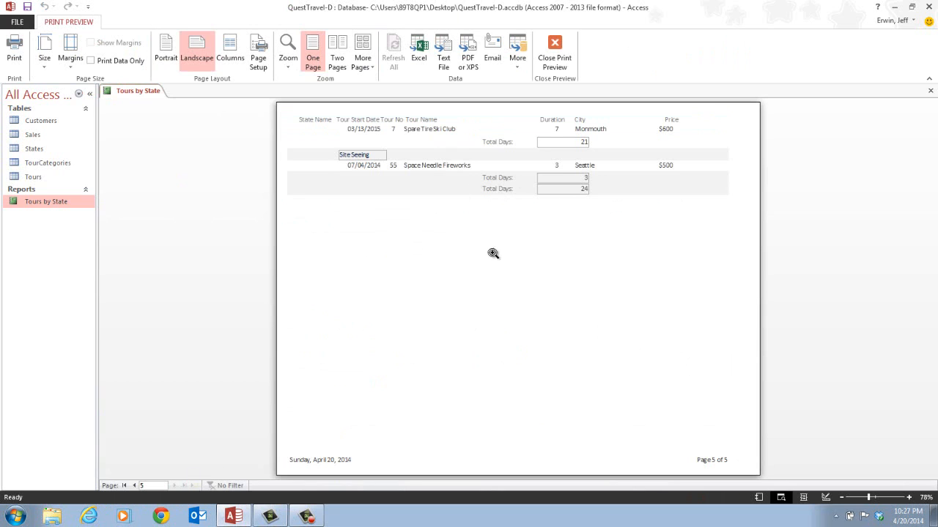